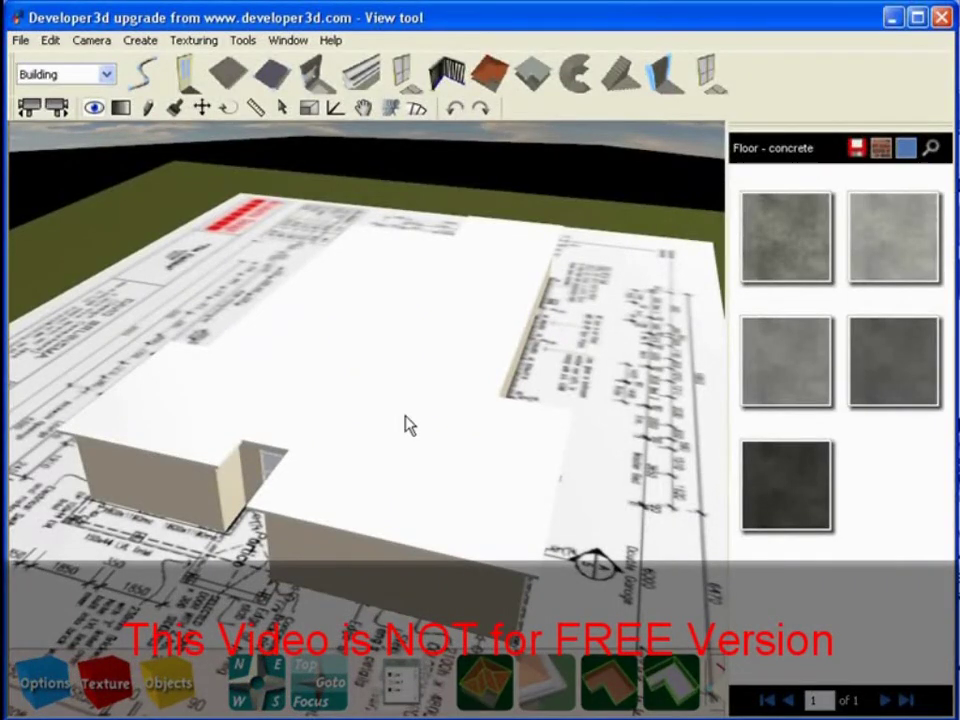
# Generate a hip roof over the whole house from the selected ceiling slab.
pyautogui.click(486, 694)
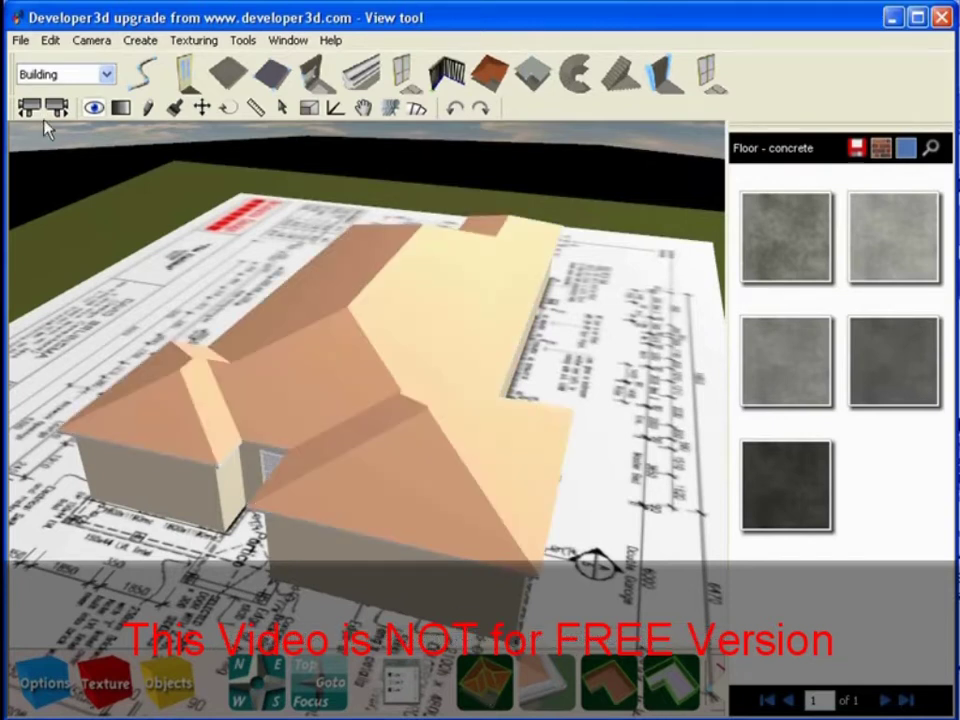
pyautogui.moveTo(178, 233); pyautogui.dragTo(316, 410)
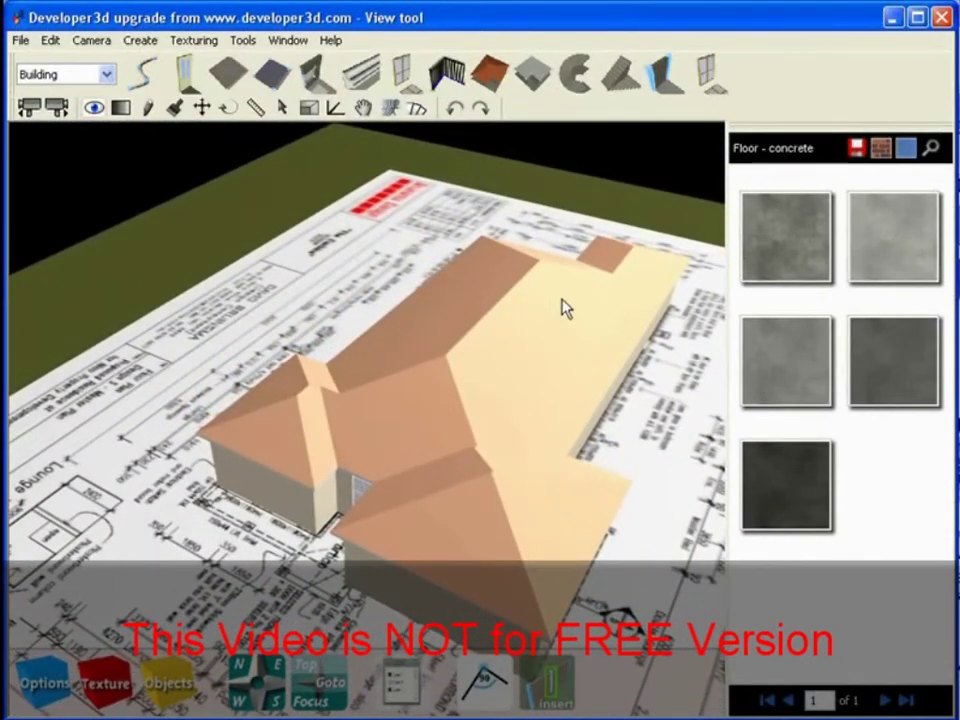
pyautogui.moveTo(624, 296); pyautogui.dragTo(371, 521)
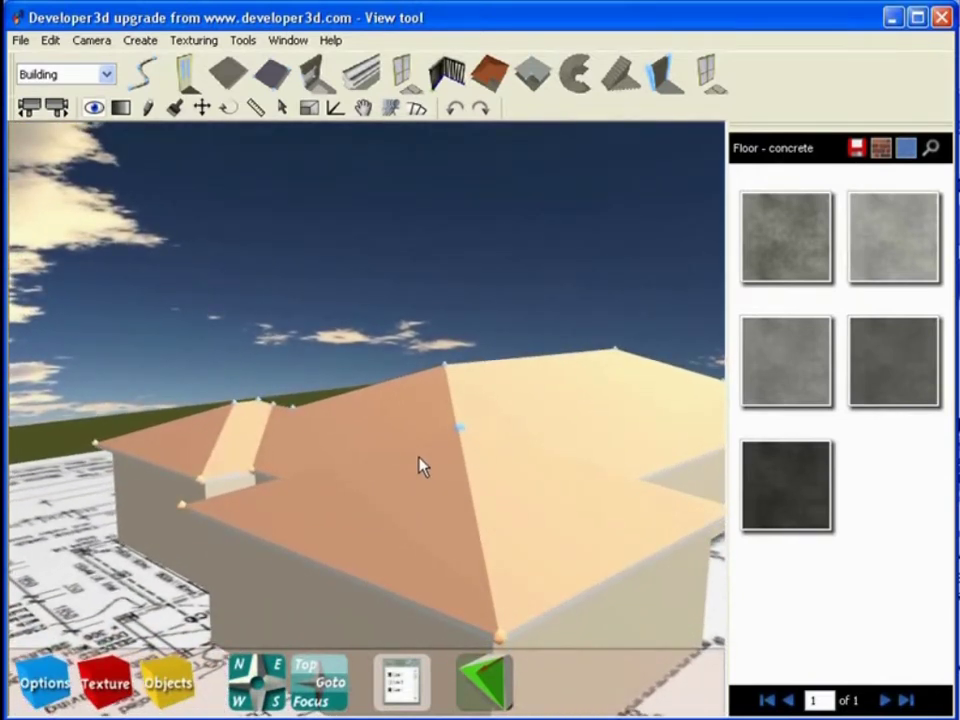
# Set the roof's pitch to 27° in the object options.
pyautogui.click(44, 683)
pyautogui.click(908, 278)
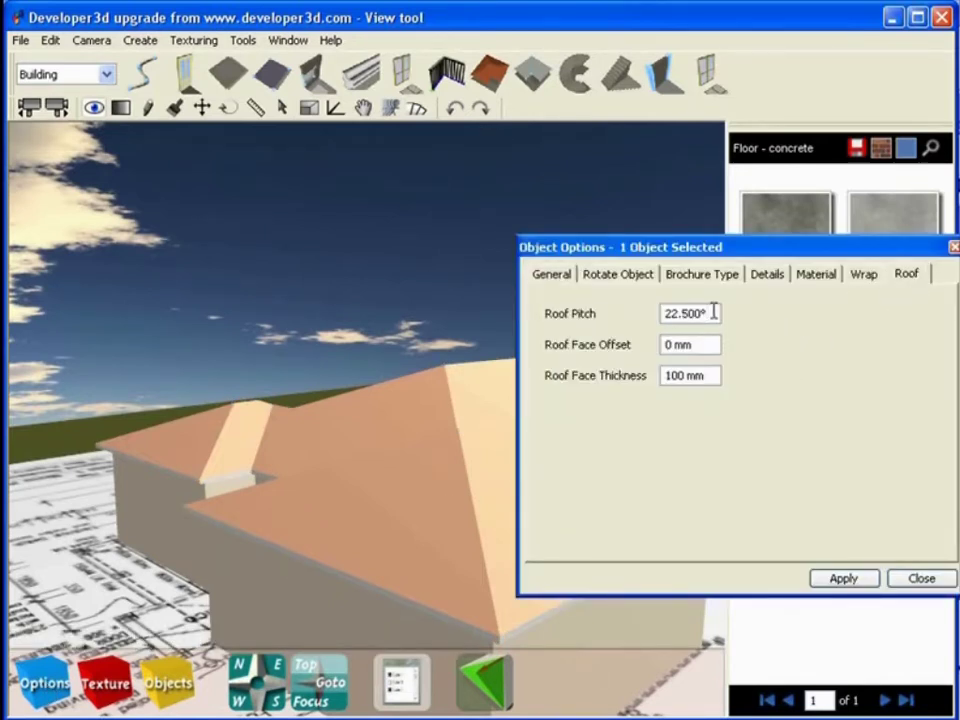
pyautogui.moveTo(714, 313); pyautogui.dragTo(587, 316)
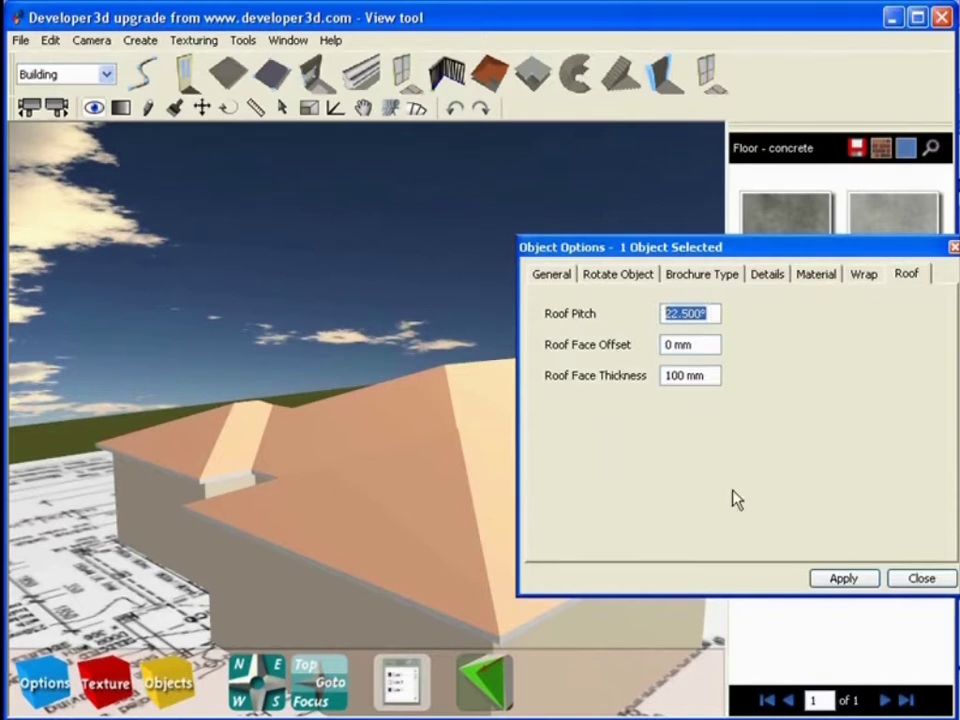
pyautogui.write('27')
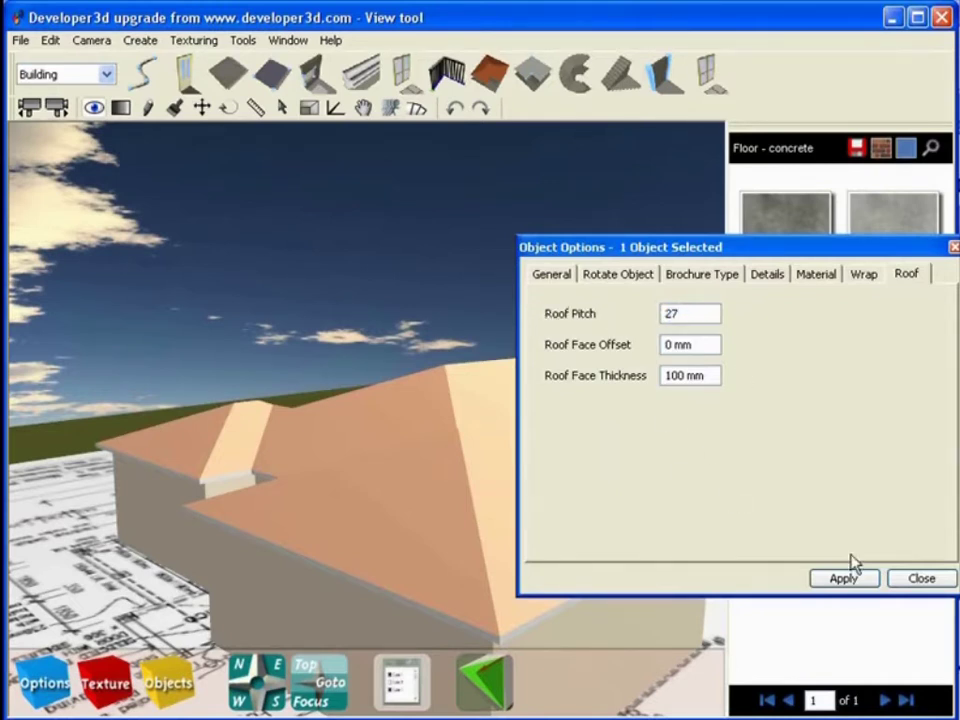
pyautogui.click(843, 580)
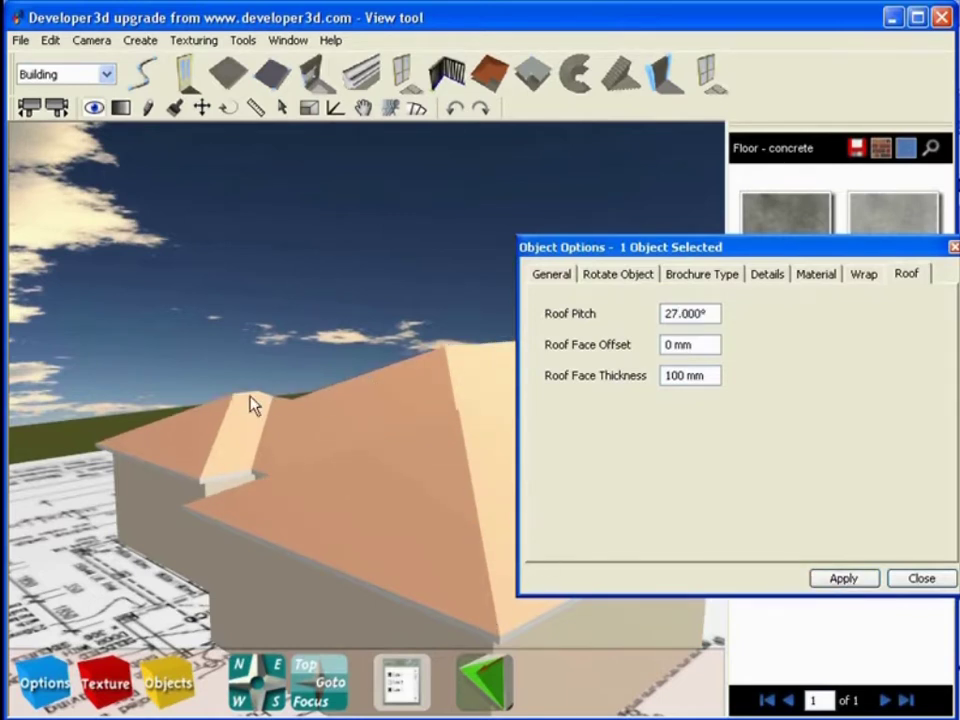
pyautogui.moveTo(712, 314); pyautogui.dragTo(634, 317)
pyautogui.click(921, 578)
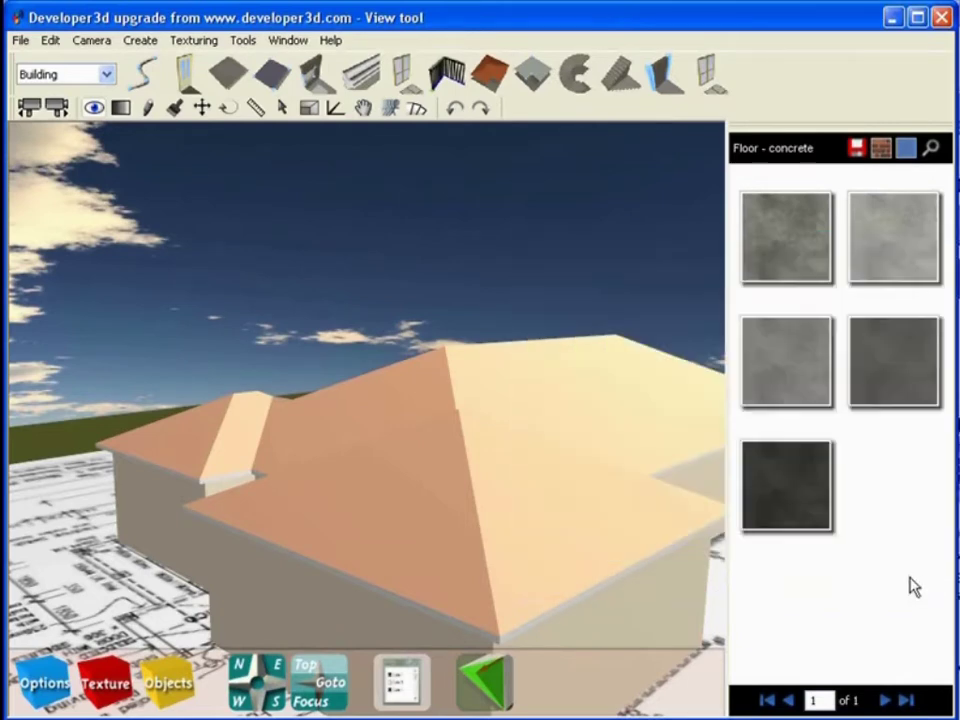
# Convert the front hip end of the roof above the double garage into a gable.
pyautogui.scroll(-2, 332, 294)
pyautogui.moveTo(332, 294); pyautogui.dragTo(280, 529)
pyautogui.scroll(2, 379, 497)
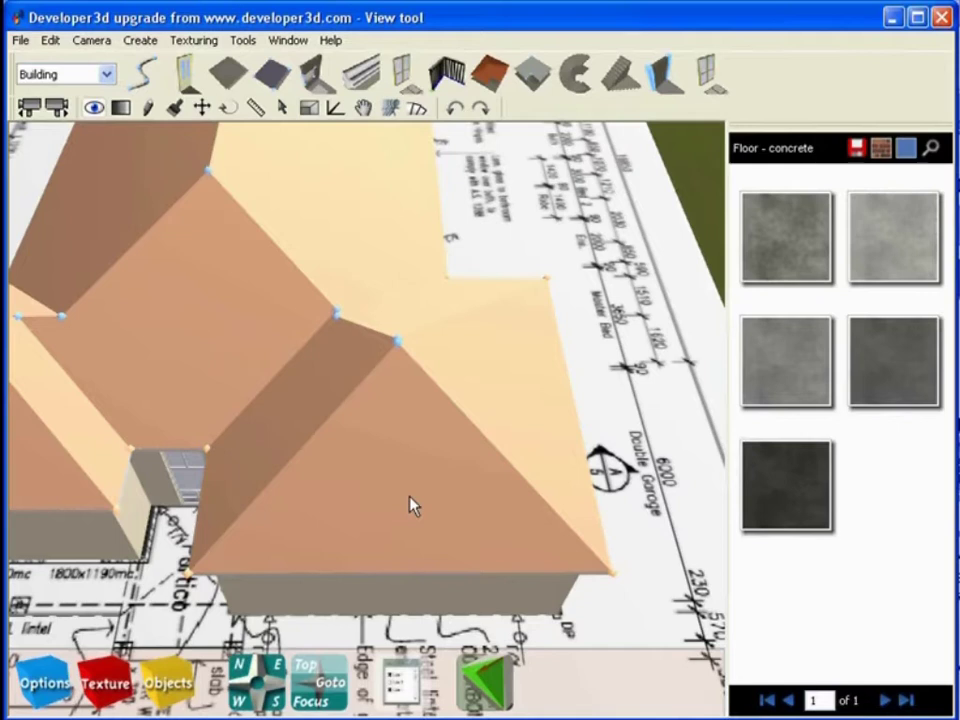
pyautogui.click(491, 688)
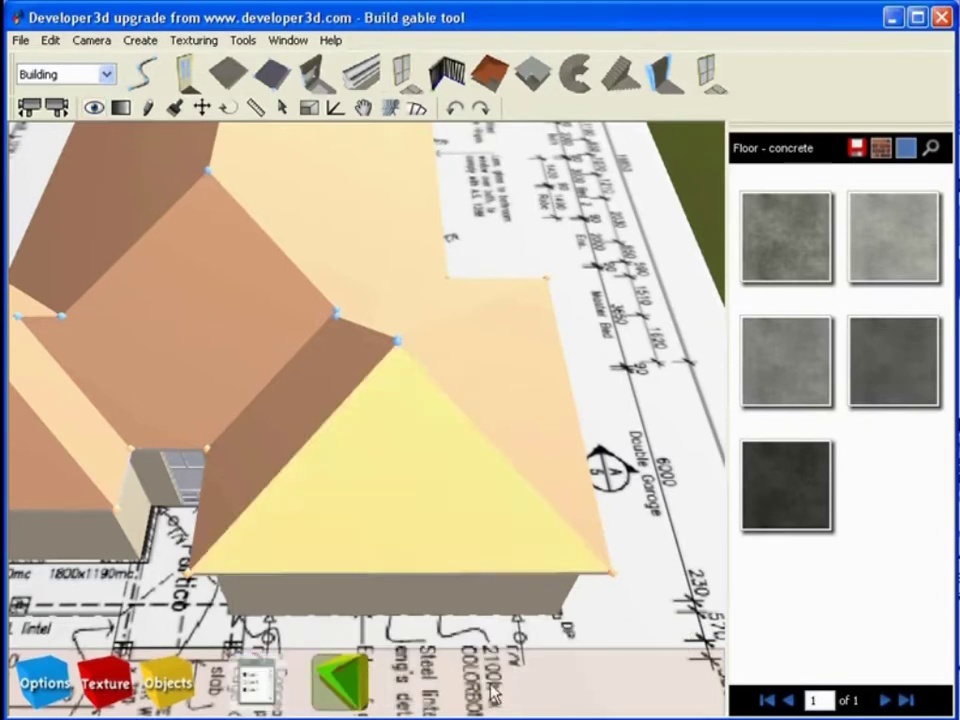
pyautogui.click(393, 510)
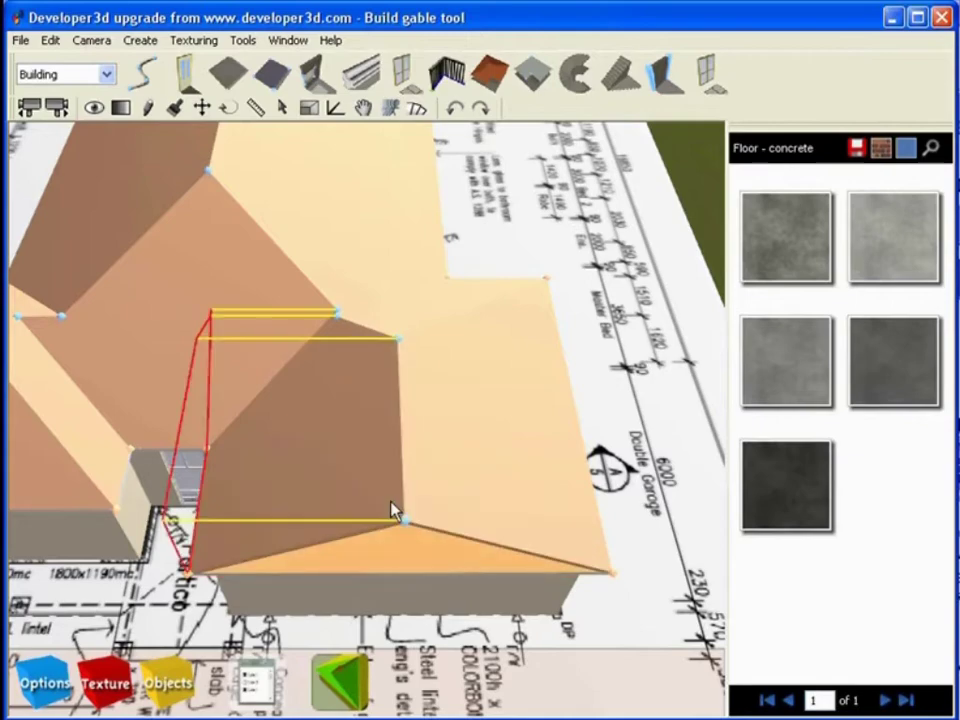
pyautogui.click(94, 107)
pyautogui.moveTo(404, 420); pyautogui.dragTo(398, 362)
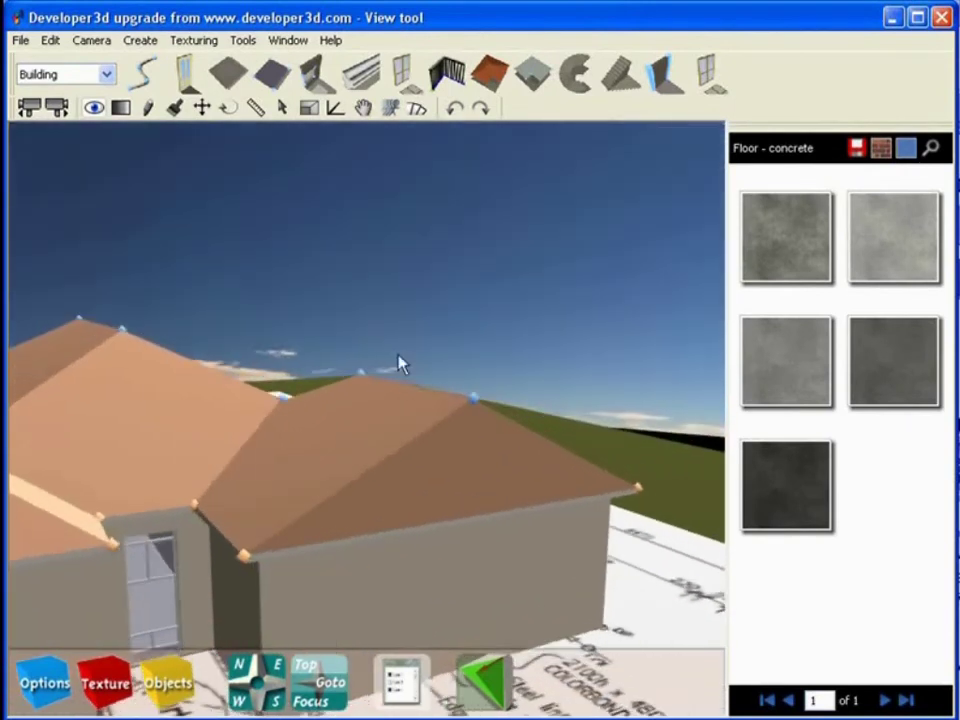
# Set the Roof Face Offset of the roof to 100 mm.
pyautogui.click(40, 685)
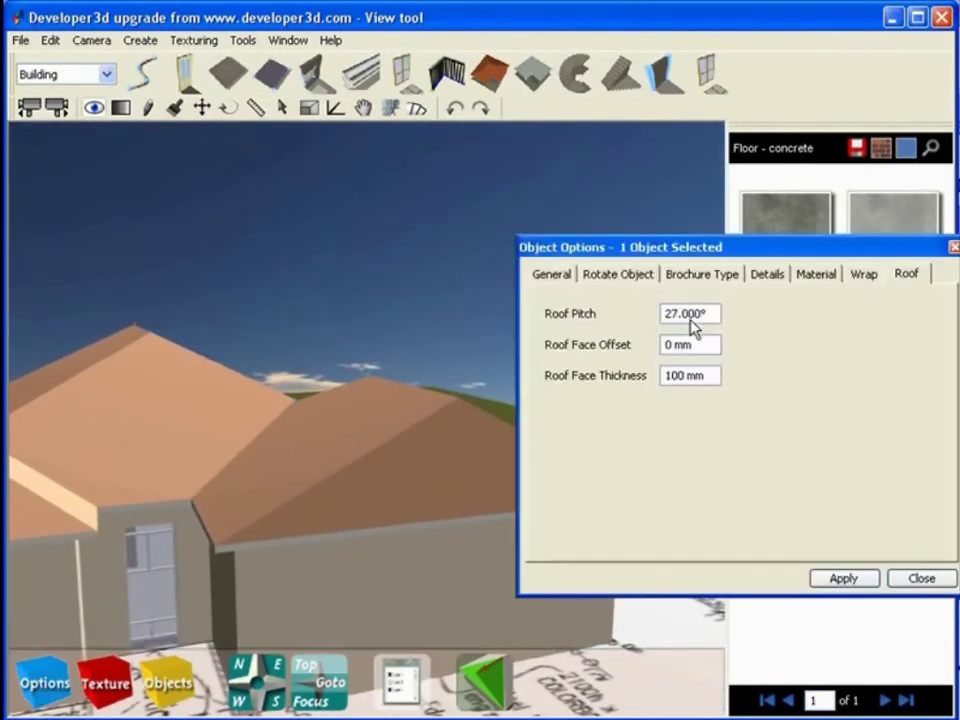
pyautogui.moveTo(702, 342); pyautogui.dragTo(617, 341)
pyautogui.write('100')
pyautogui.click(844, 580)
pyautogui.click(921, 579)
# Inspect the garage gable and eaves up close and from below, and delete the entire roof.
pyautogui.moveTo(444, 514); pyautogui.dragTo(470, 465)
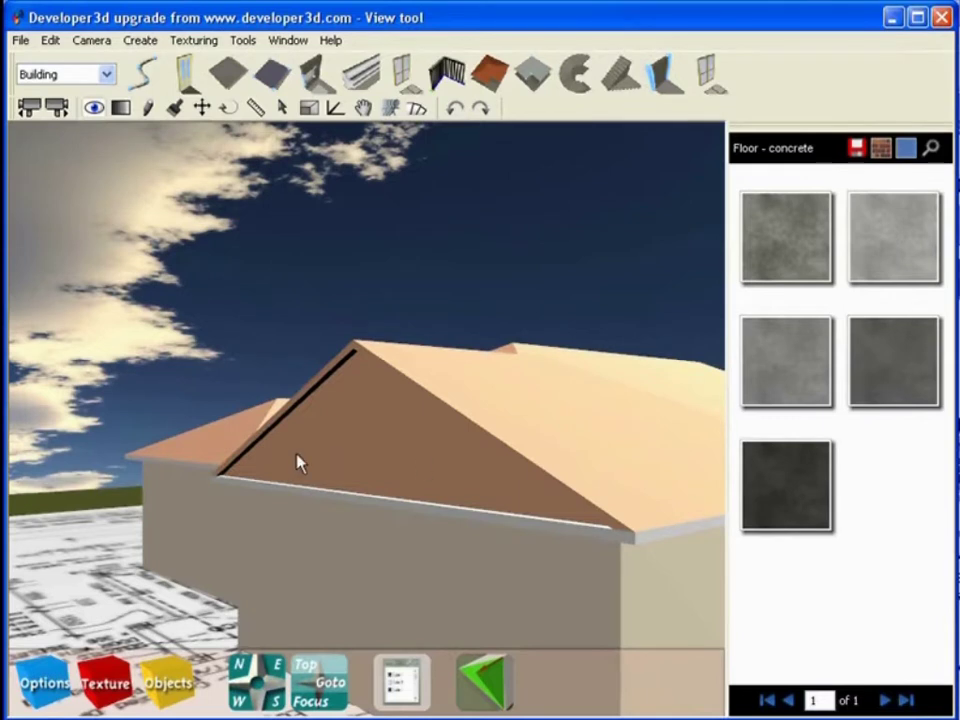
pyautogui.moveTo(242, 480); pyautogui.dragTo(346, 440)
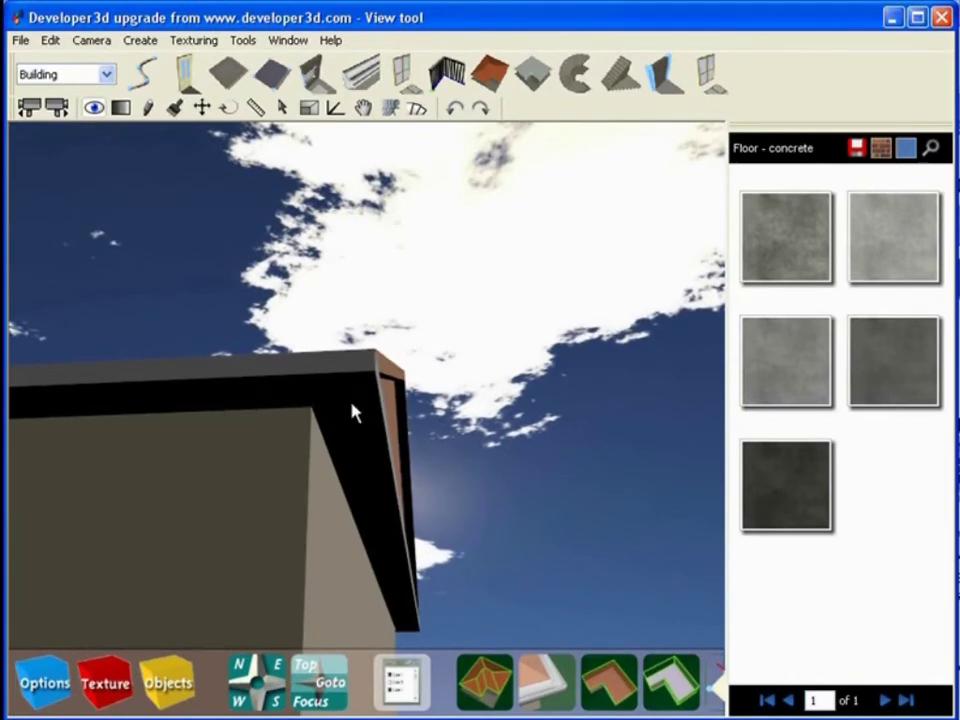
pyautogui.moveTo(352, 404); pyautogui.dragTo(440, 343)
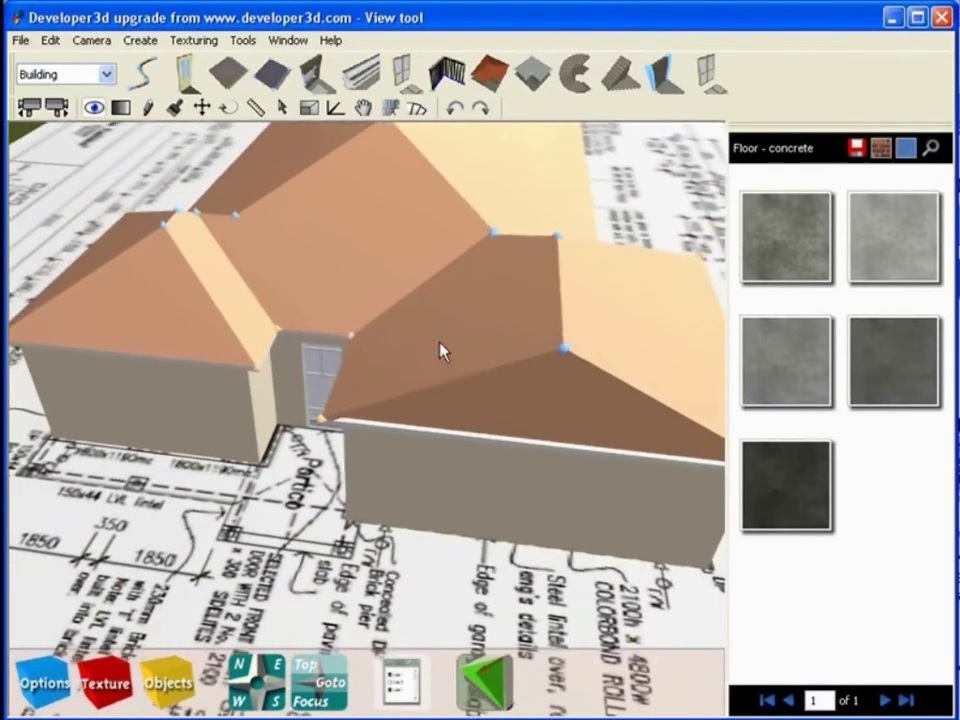
pyautogui.press('Delete')
pyautogui.scroll(-5, 433, 349)
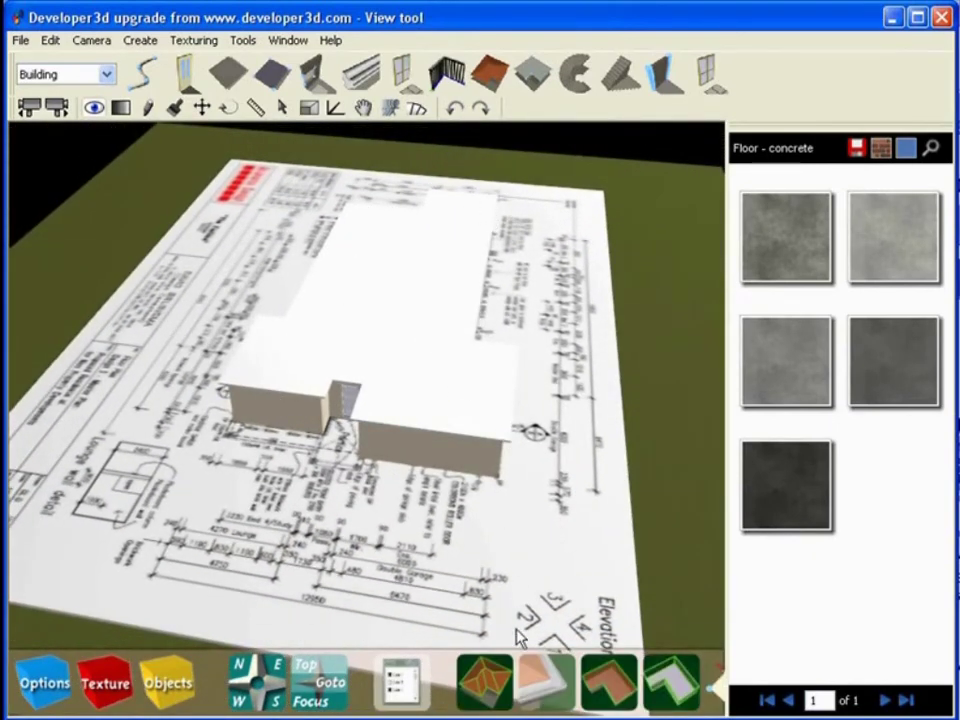
# Generate a new hip roof over the ceiling slab and convert the front hip ends above the garage and the lounge wing into gables.
pyautogui.click(478, 683)
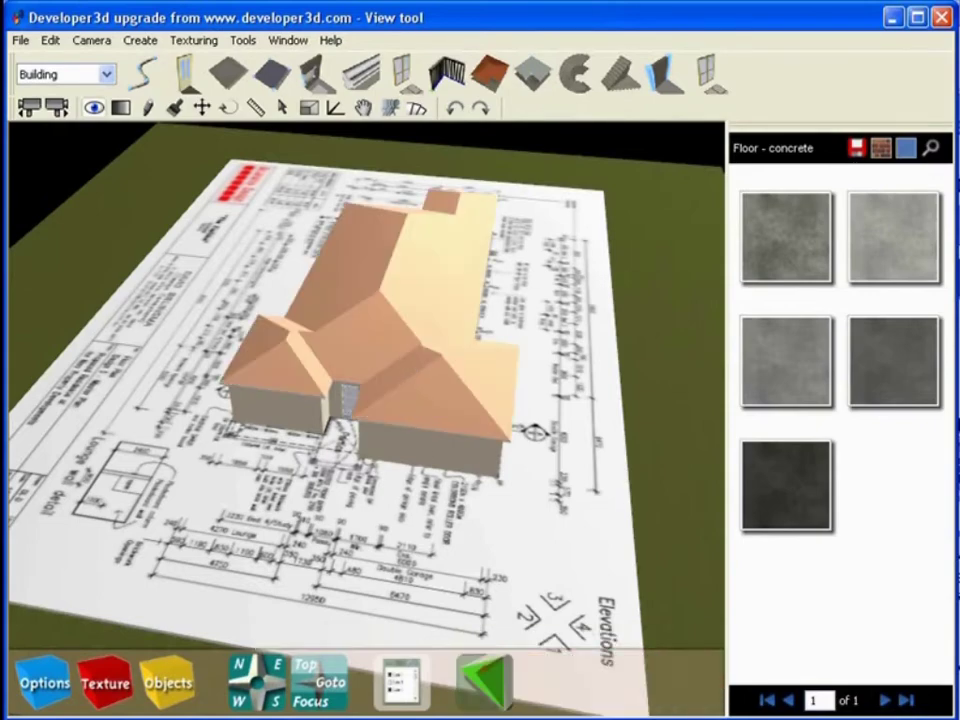
pyautogui.scroll(5, 416, 390)
pyautogui.moveTo(416, 390); pyautogui.dragTo(370, 300)
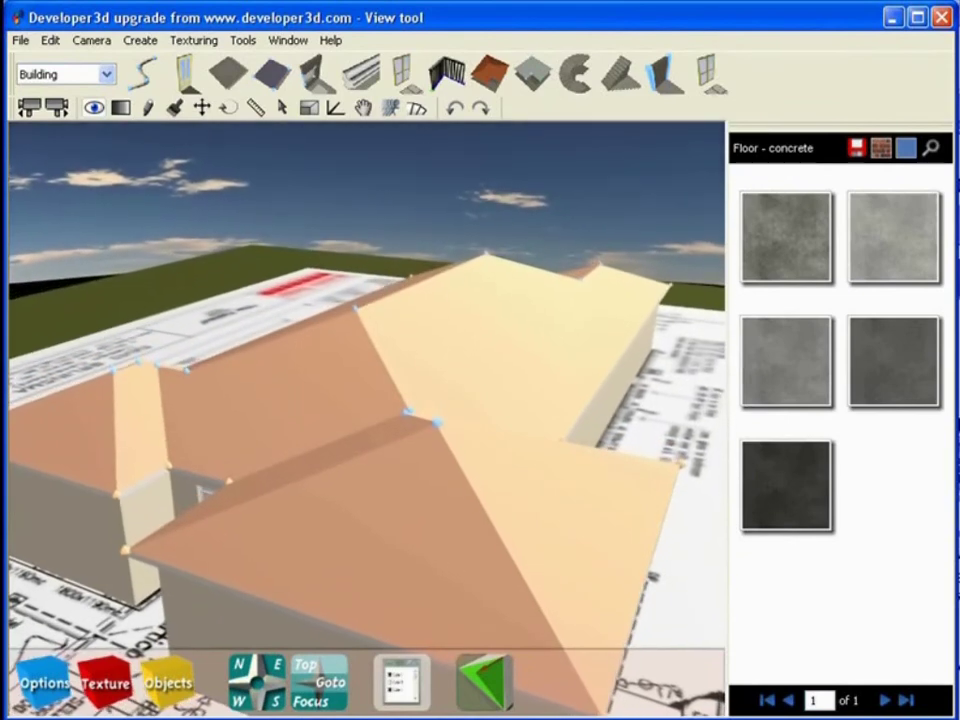
pyautogui.scroll(-4, 395, 483)
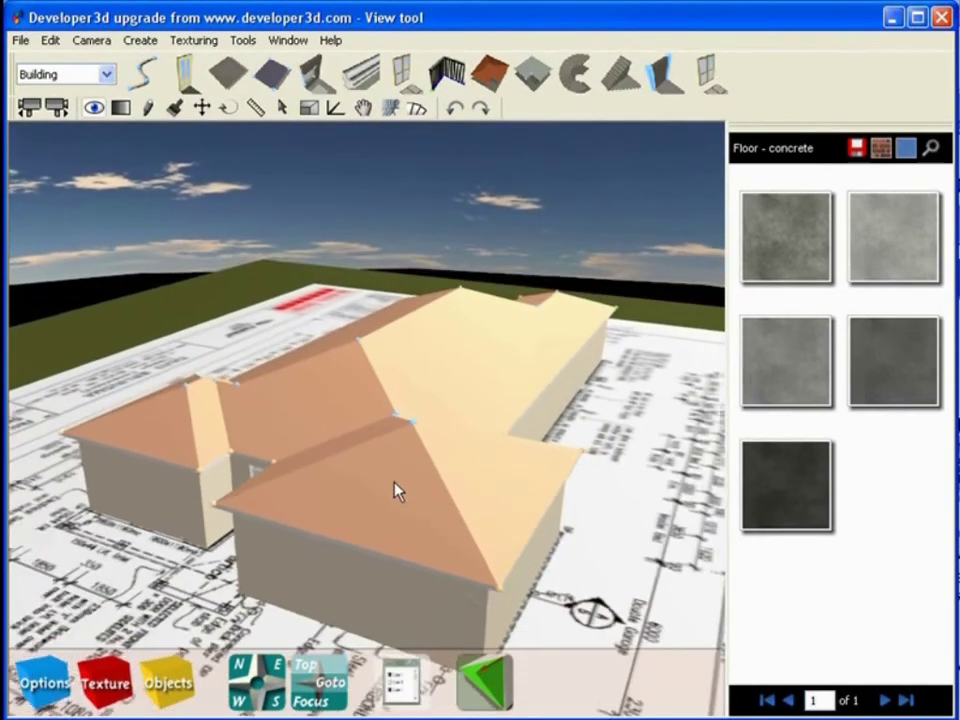
pyautogui.moveTo(395, 483); pyautogui.dragTo(370, 450)
pyautogui.click(484, 682)
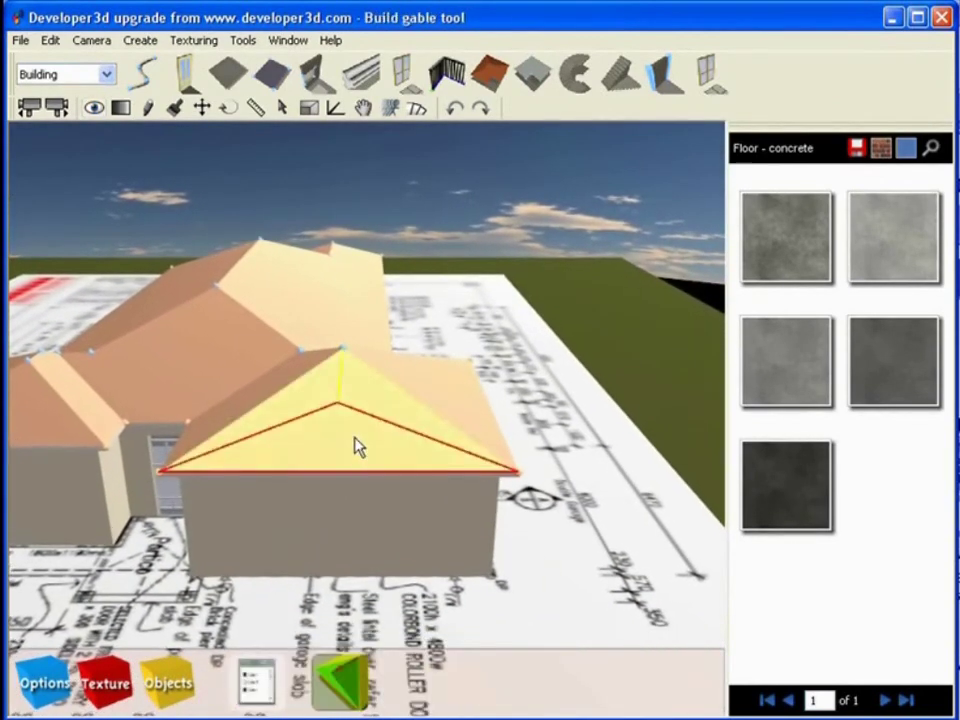
pyautogui.click(55, 420)
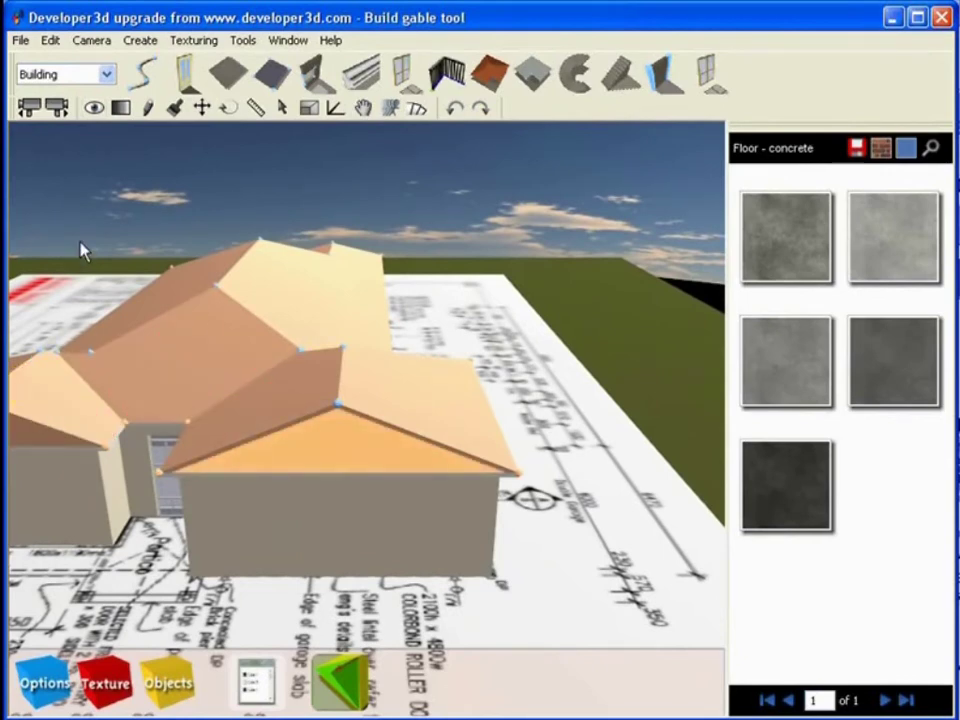
pyautogui.click(94, 108)
# Examine the garage gable's overhang and review the roof's pitch, face offset and thickness options, plus the options of the wall below.
pyautogui.moveTo(268, 490); pyautogui.dragTo(360, 484)
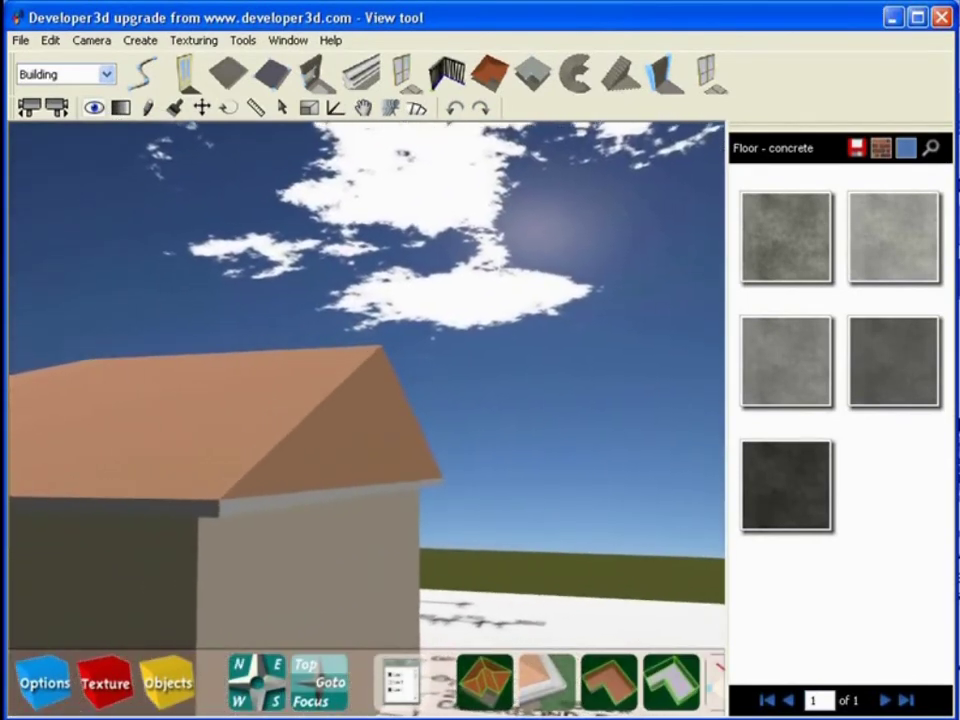
pyautogui.moveTo(360, 484); pyautogui.dragTo(379, 457)
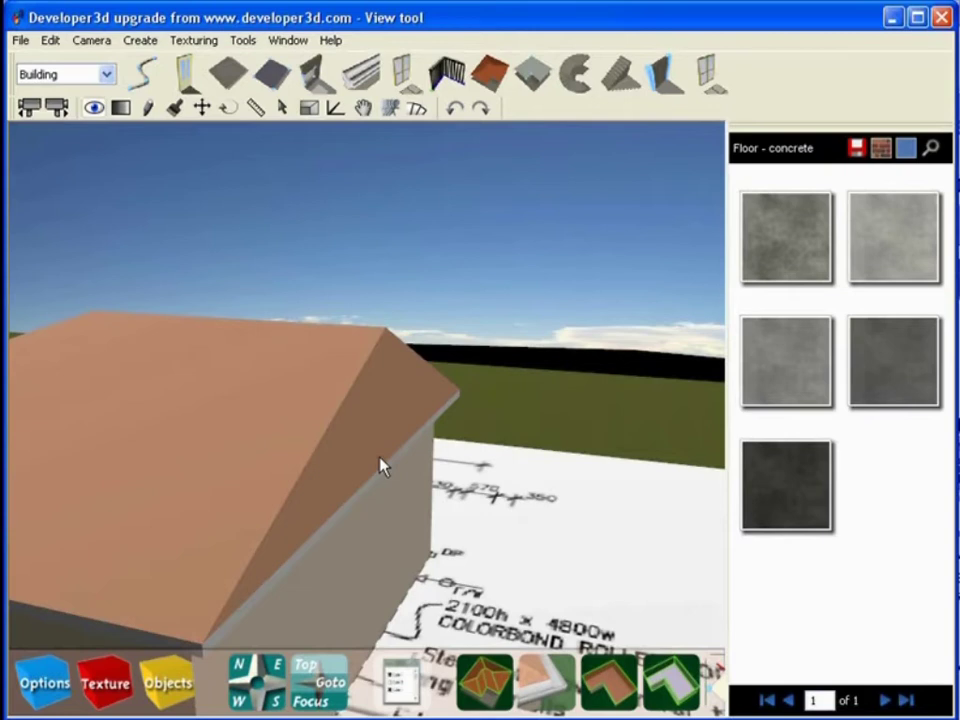
pyautogui.scroll(1, 380, 458)
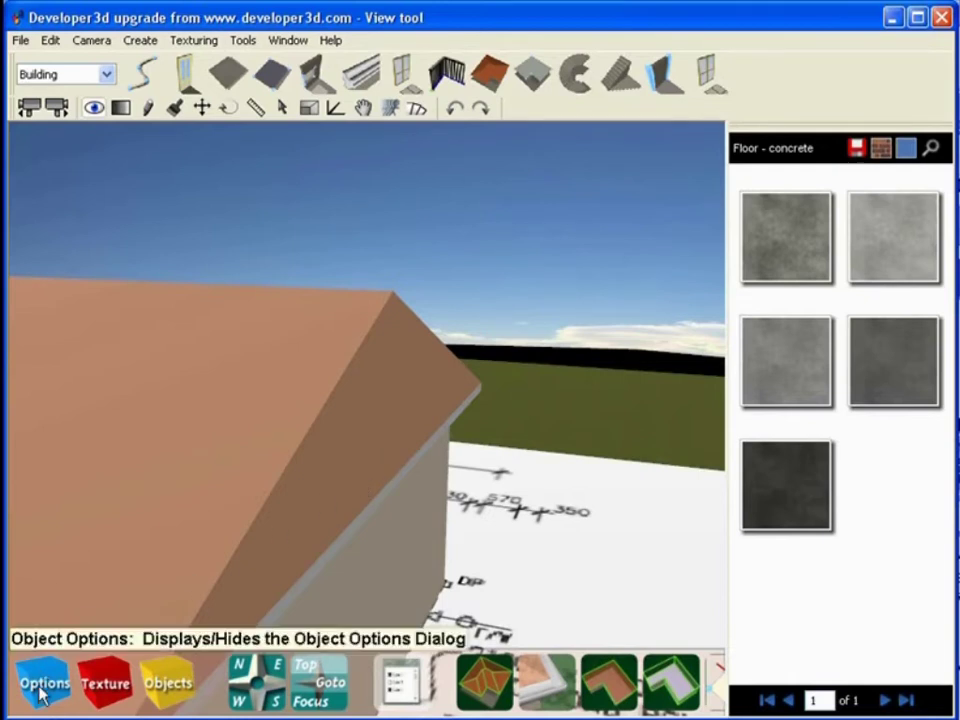
pyautogui.click(144, 518)
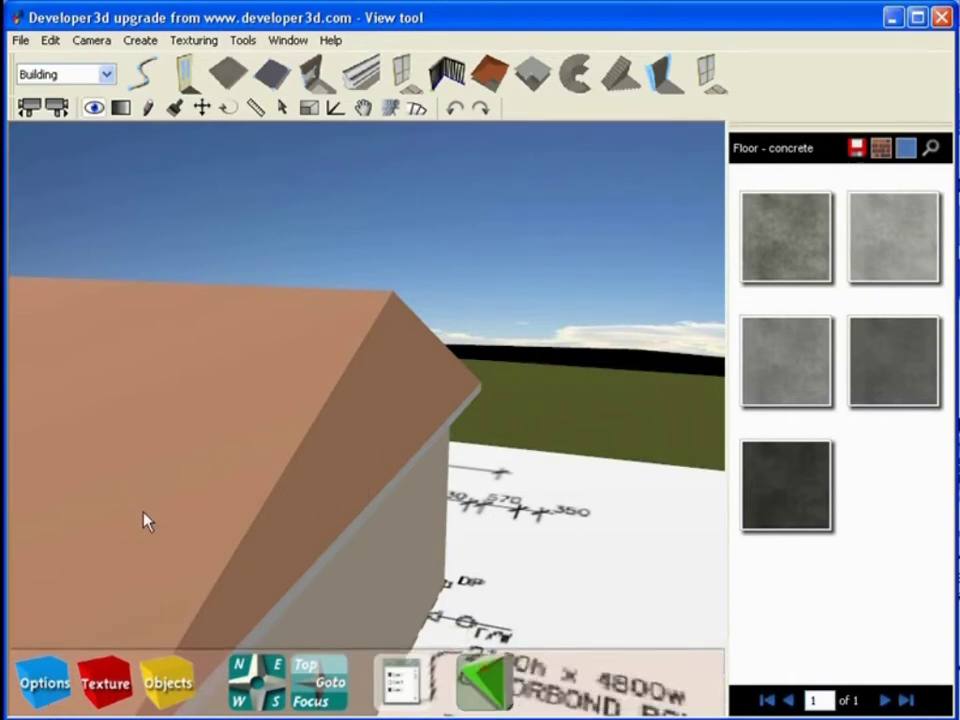
pyautogui.click(45, 682)
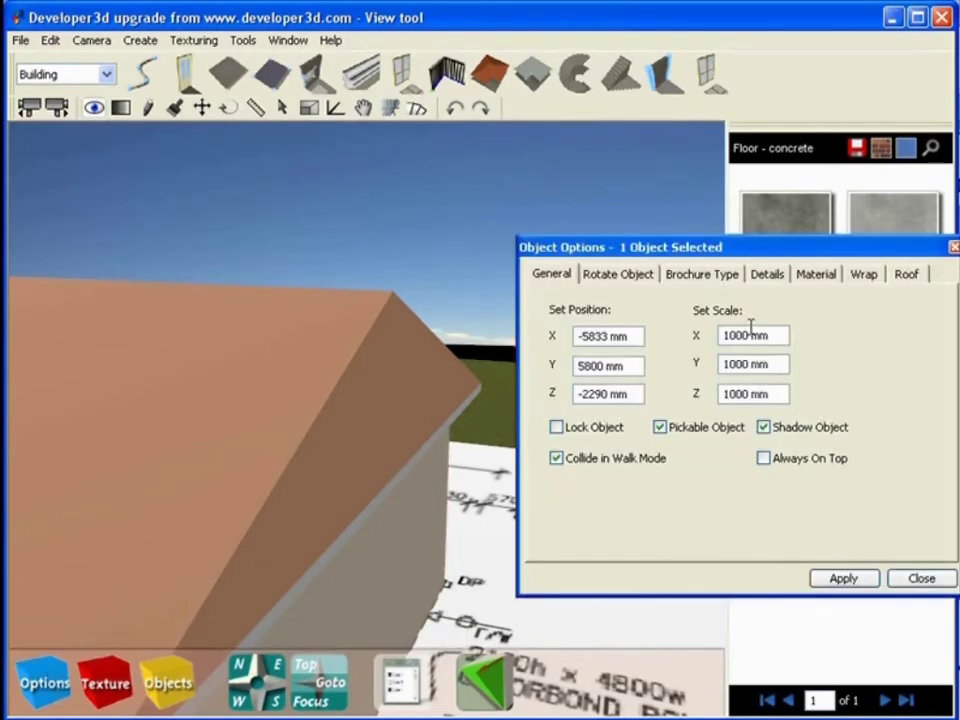
pyautogui.click(907, 276)
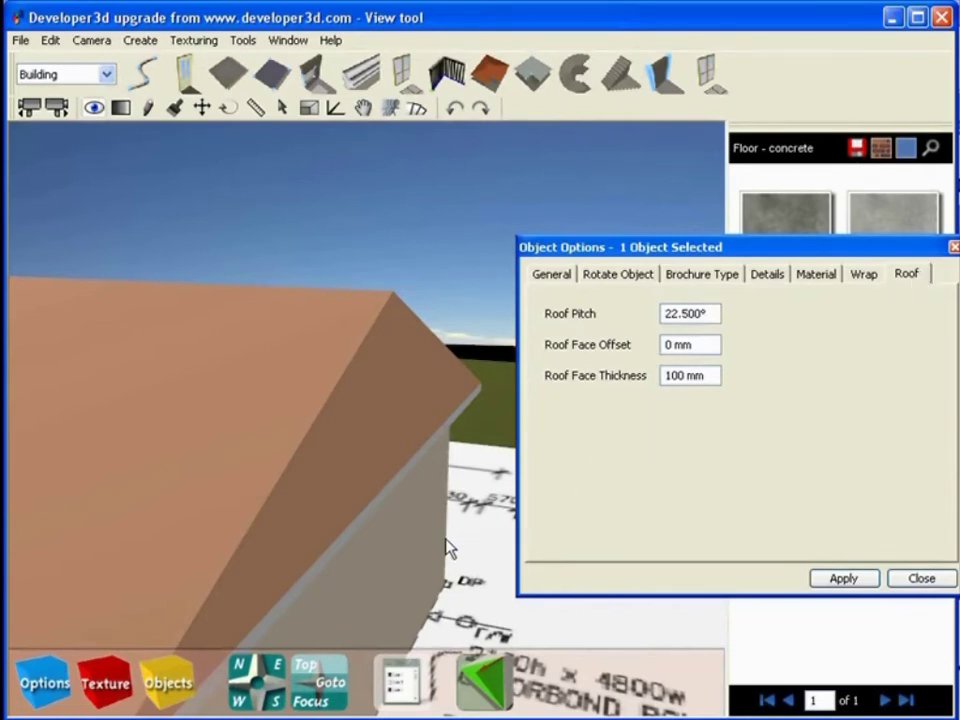
pyautogui.click(398, 572)
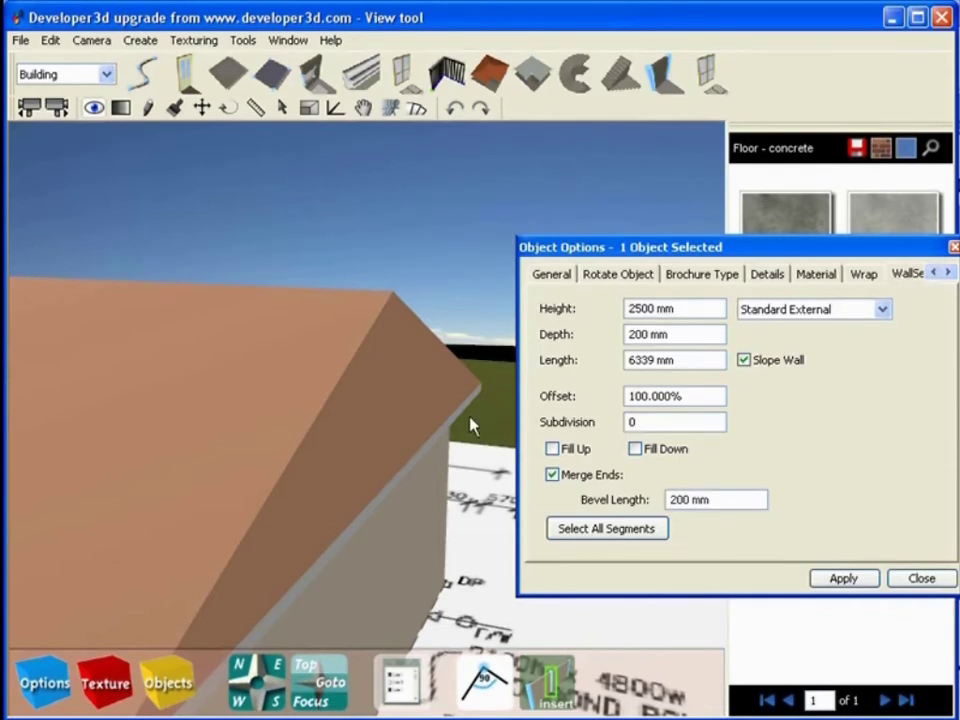
pyautogui.click(368, 424)
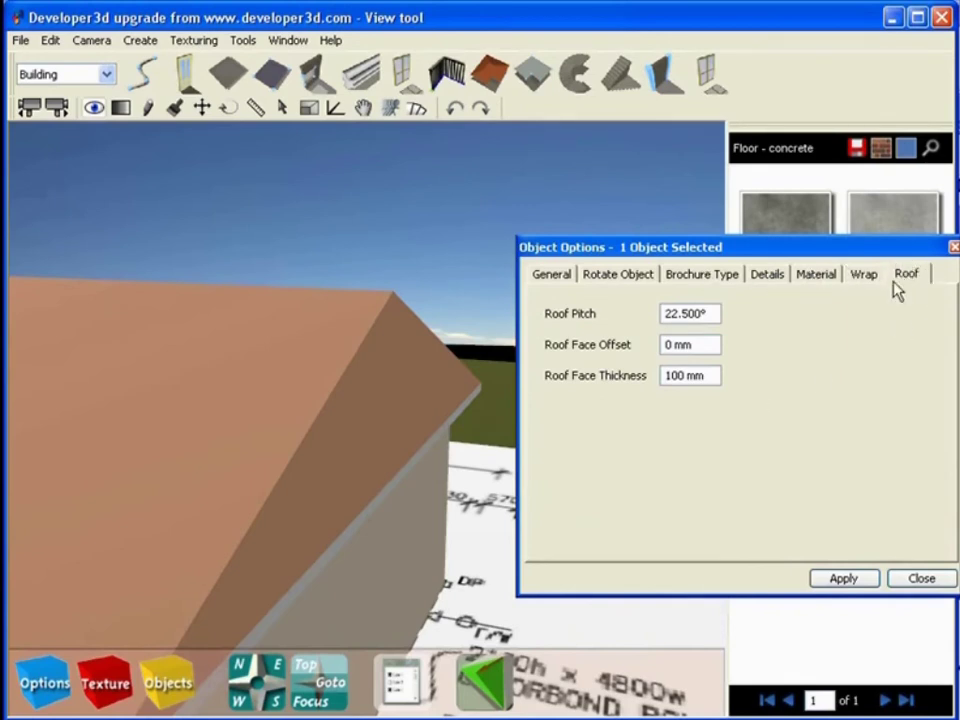
pyautogui.click(953, 247)
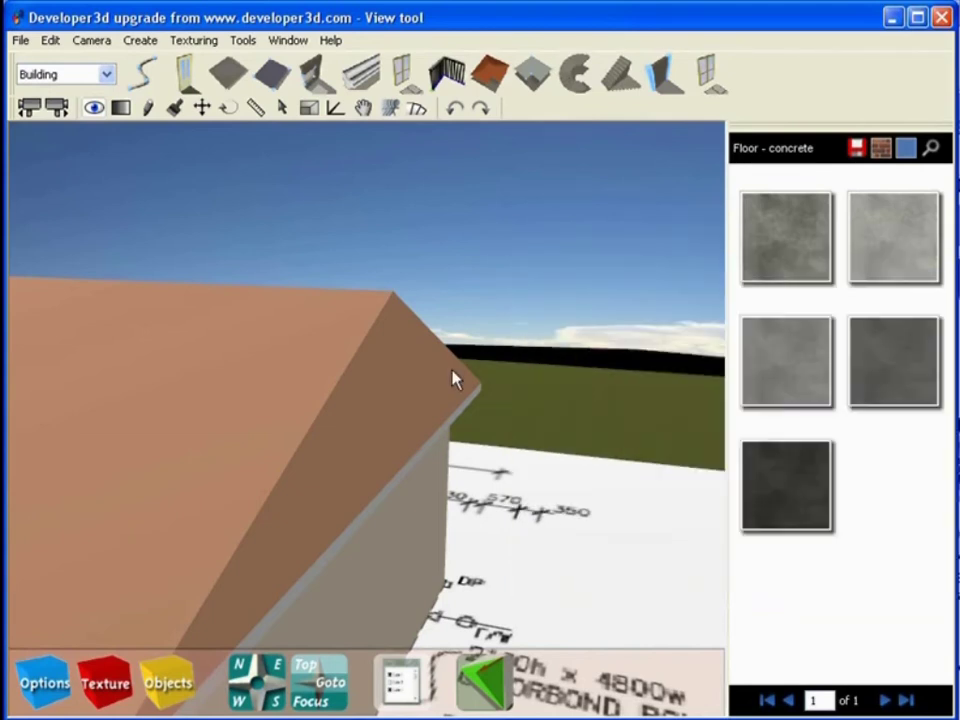